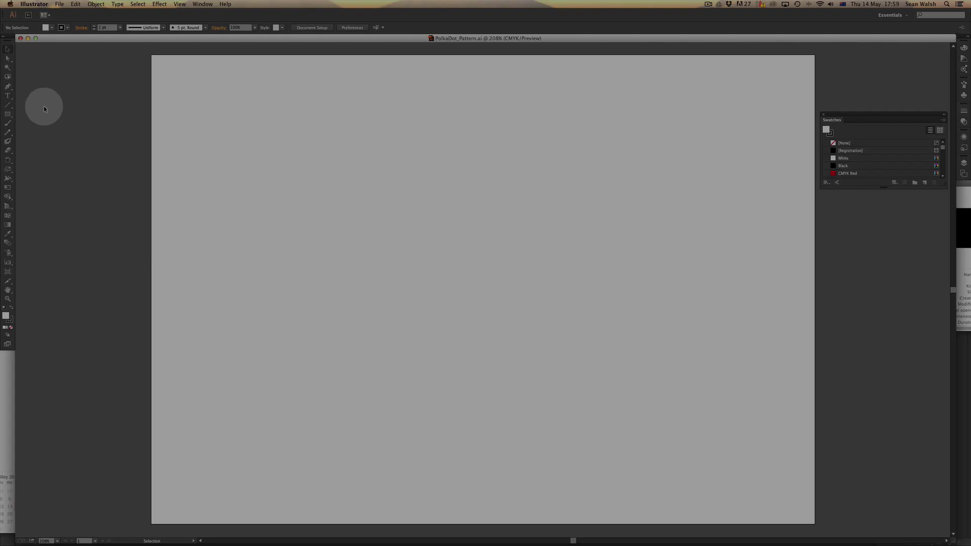
Step: Select the Ellipse Tool and set Fill to CMYK Red and Stroke to [None]
click(8, 115)
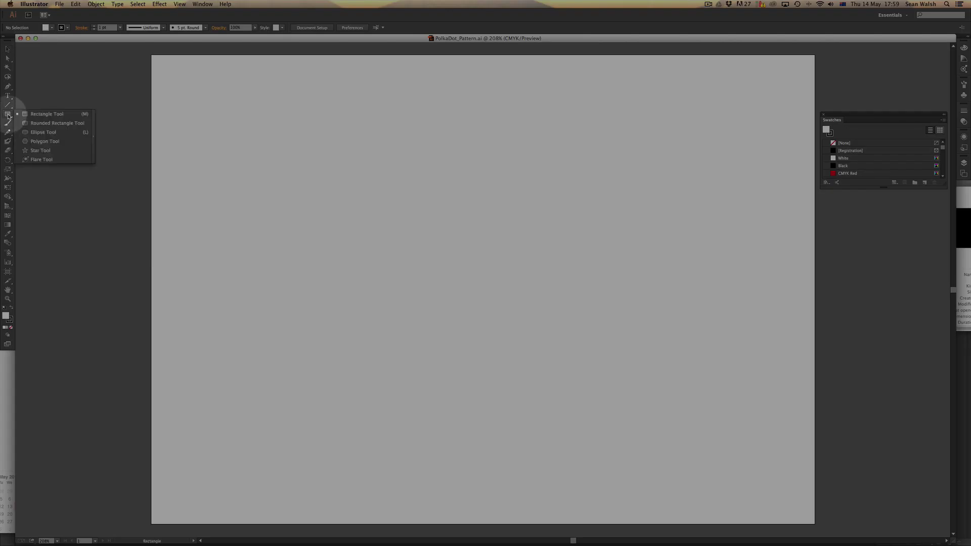
click(45, 132)
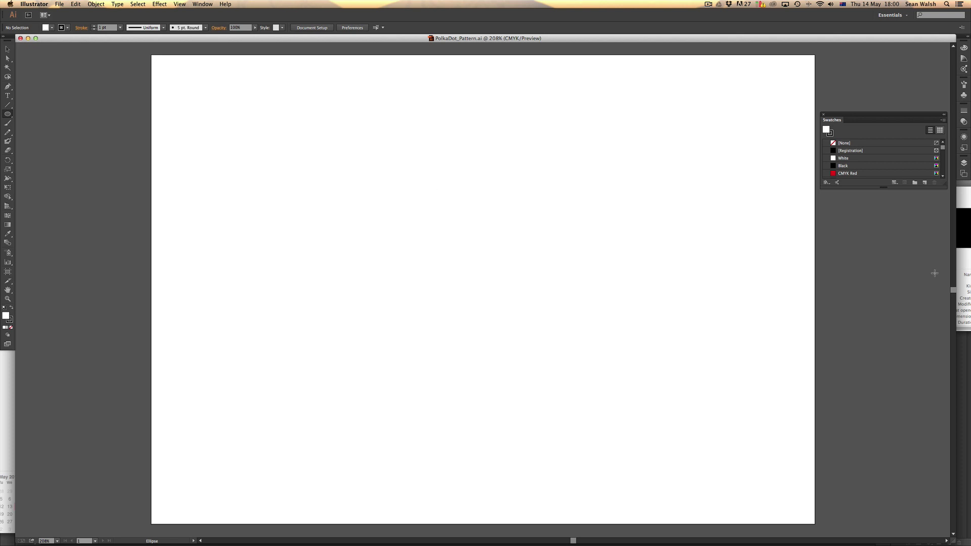
drag(944, 186, 945, 208)
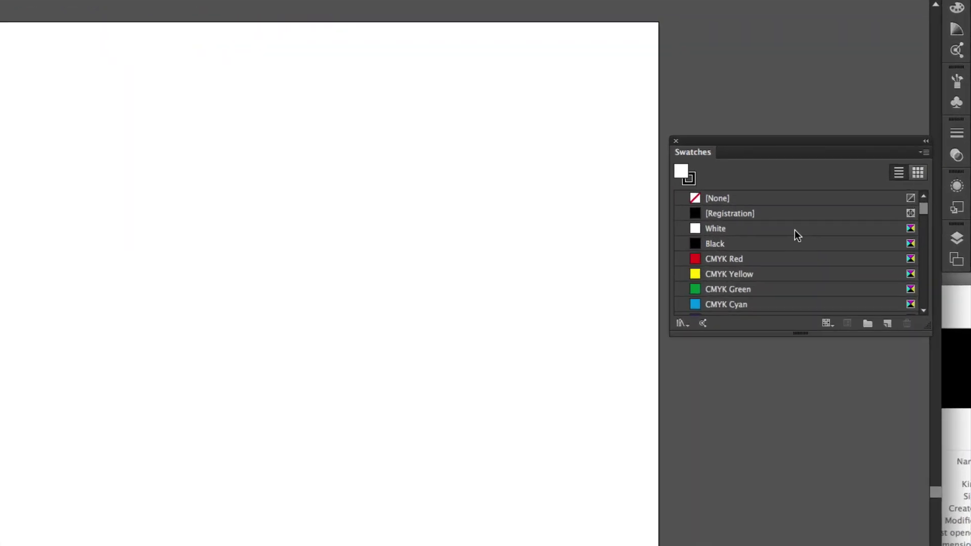
click(712, 257)
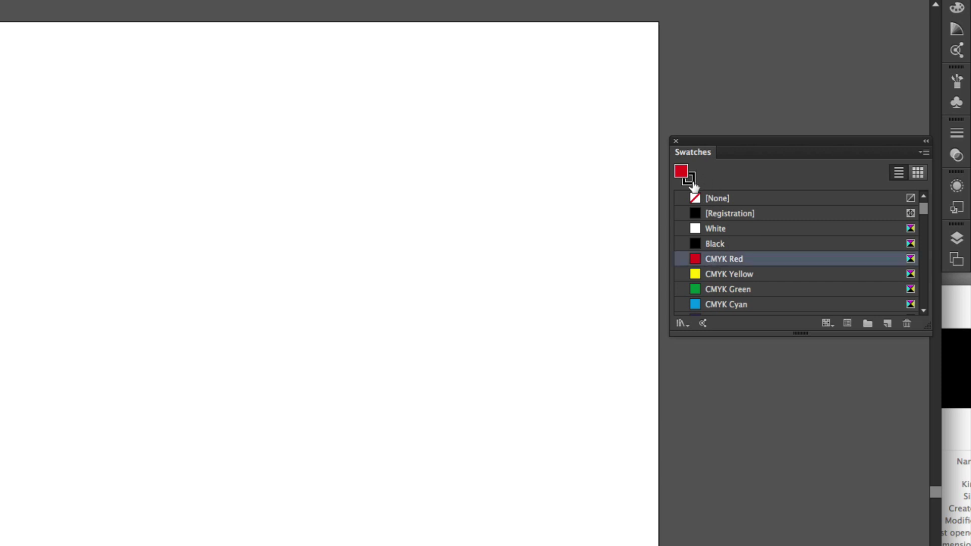
click(690, 181)
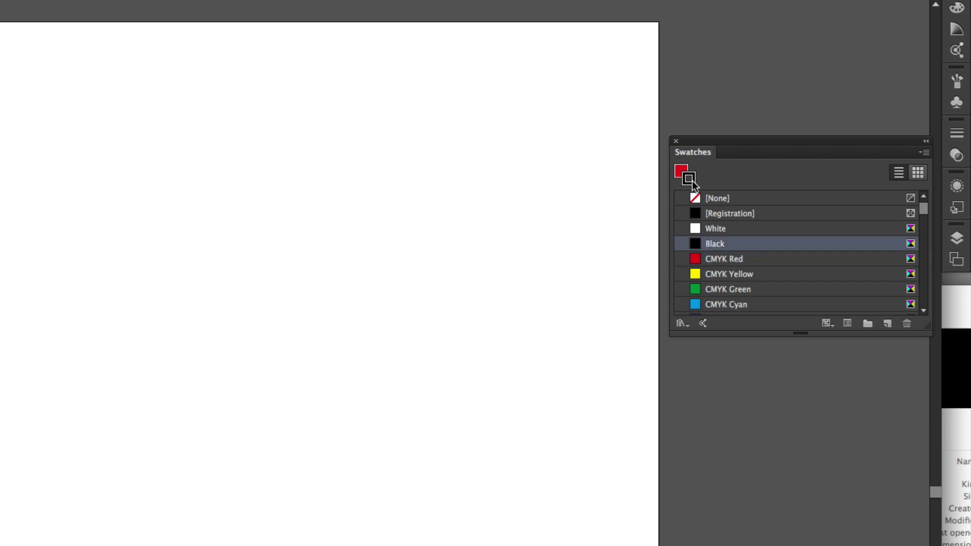
click(714, 200)
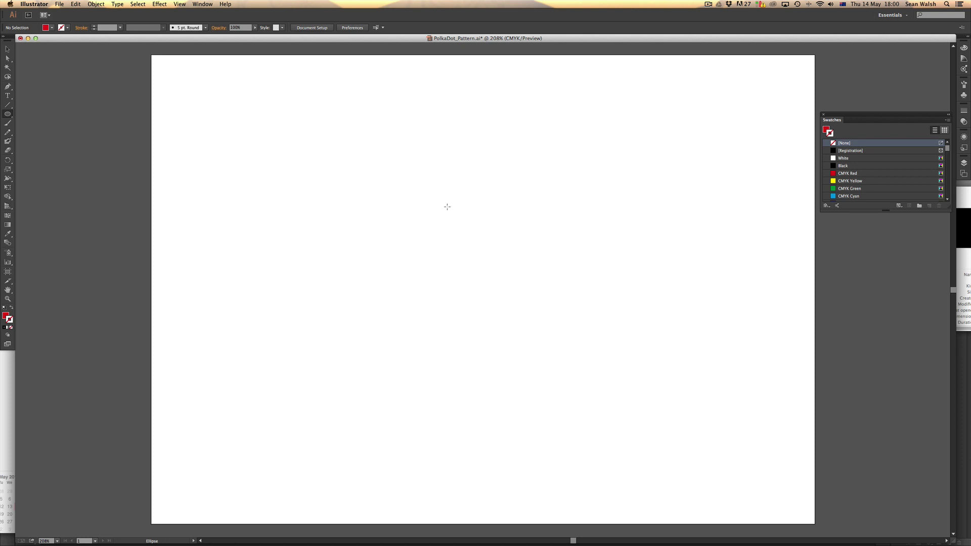
Step: Draw a small CMYK Red circle just above the artboard's centre
drag(447, 206, 460, 224)
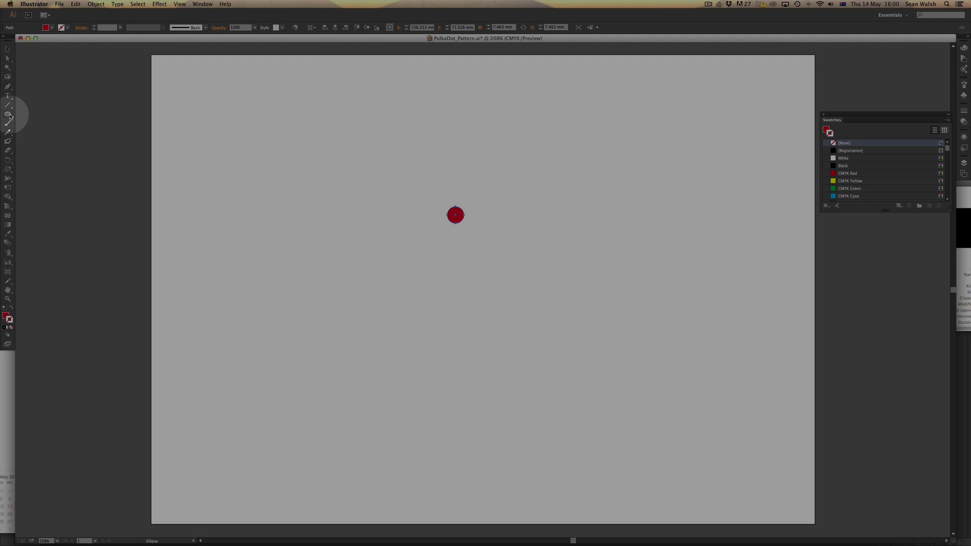
Step: Switch to the Rectangle Tool from the shape tool flyout
drag(10, 116, 38, 115)
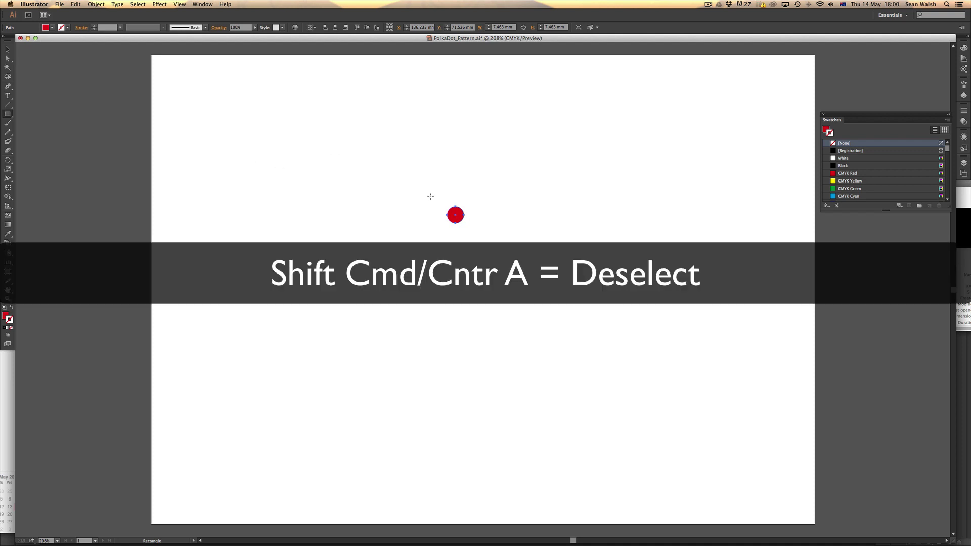
Step: Deselect the red circle with Shift+Cmd+A and set the Fill to [None]
key(super)
key(shift+super+a)
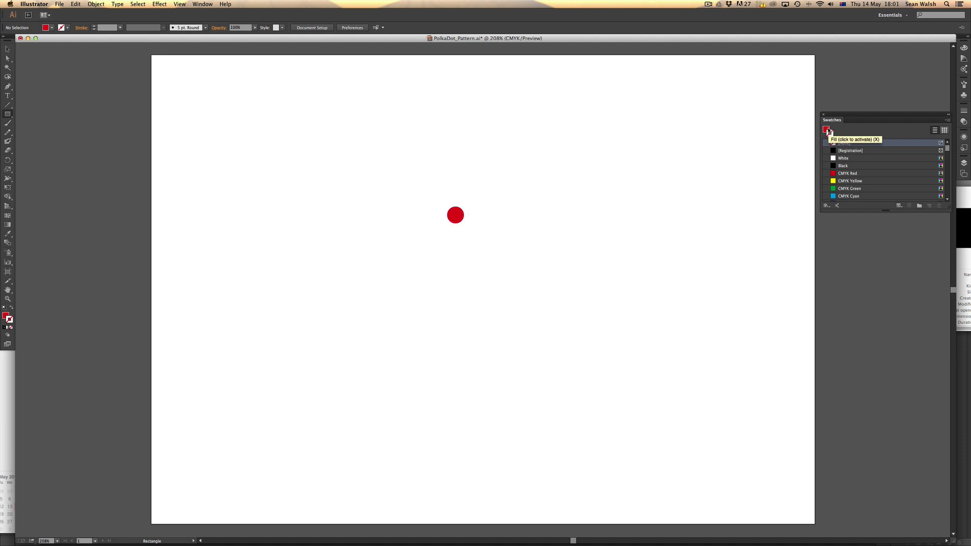
click(827, 131)
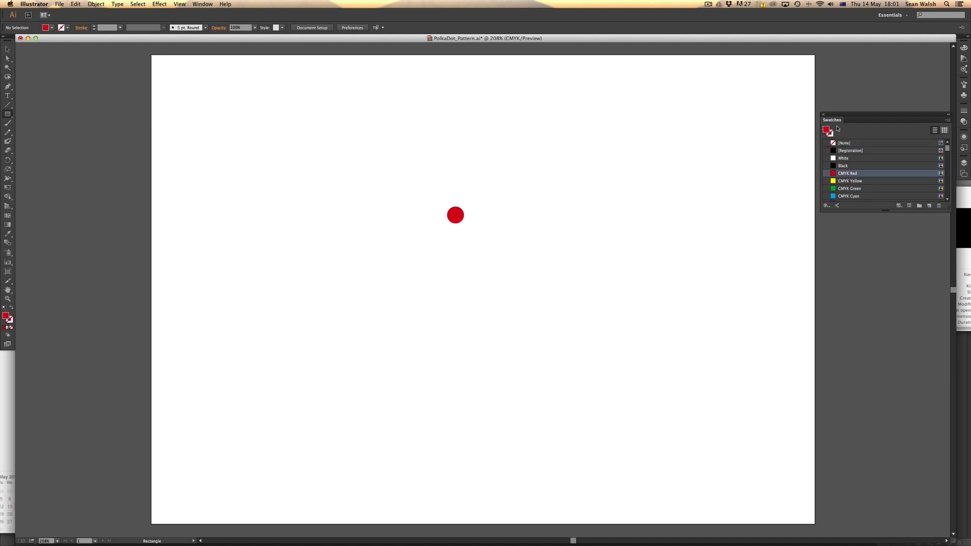
click(843, 145)
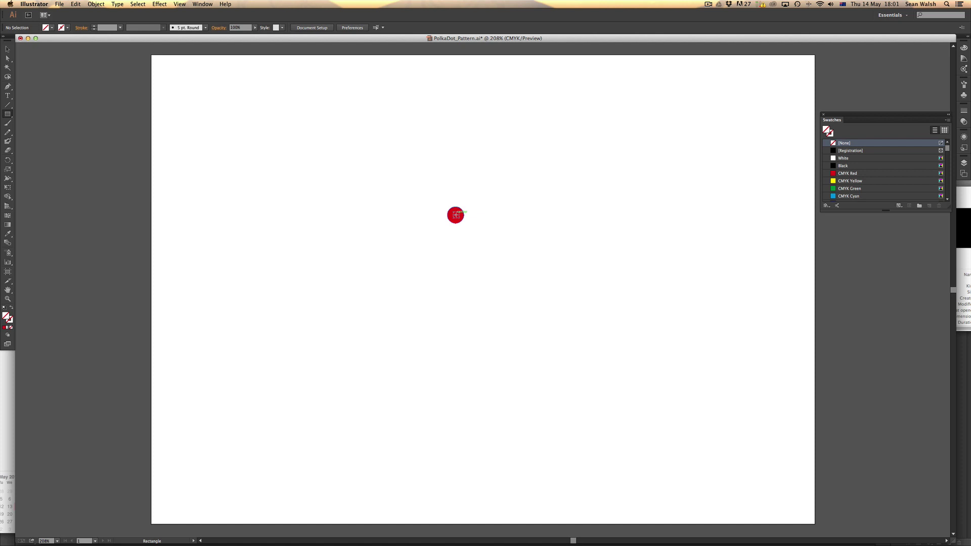
Step: Draw a 14.247 mm no-fill, no-stroke square centred on the red dot
drag(456, 214, 447, 197)
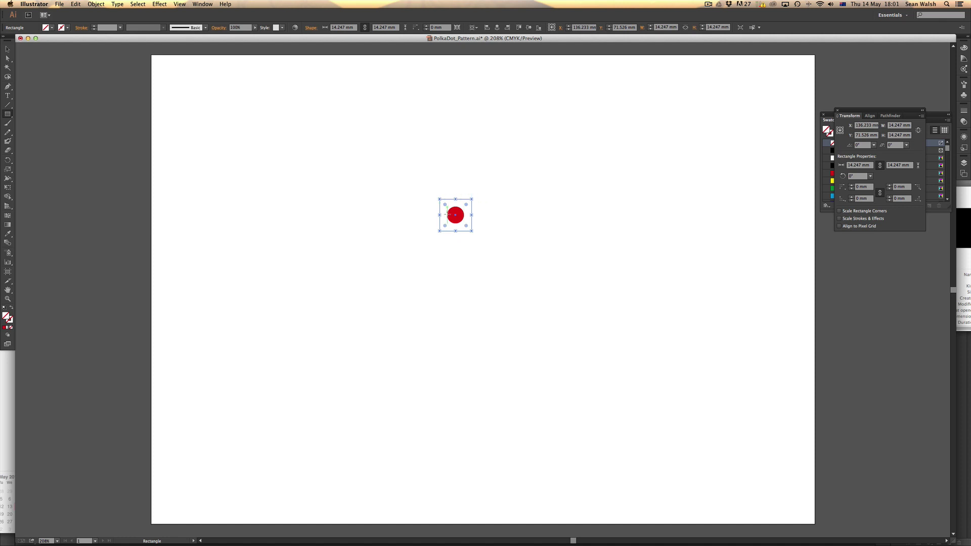
Step: Select the red dot and its invisible square together and group them with Cmd+G
click(7, 50)
drag(418, 178, 499, 251)
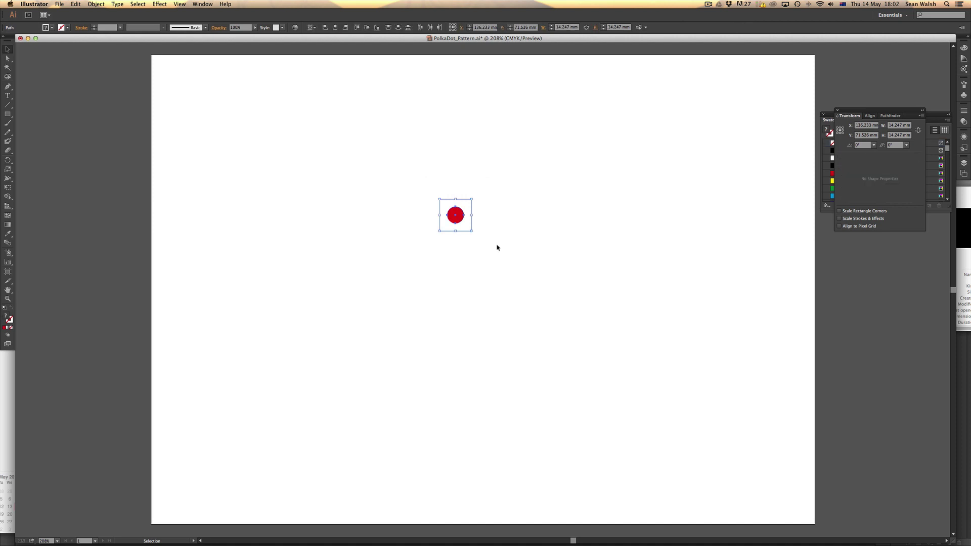
key(super+g)
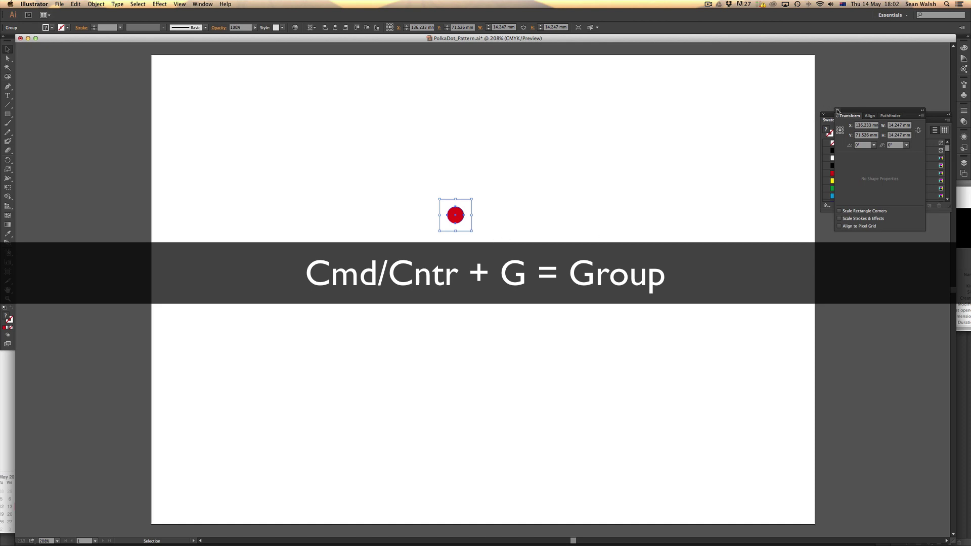
click(837, 110)
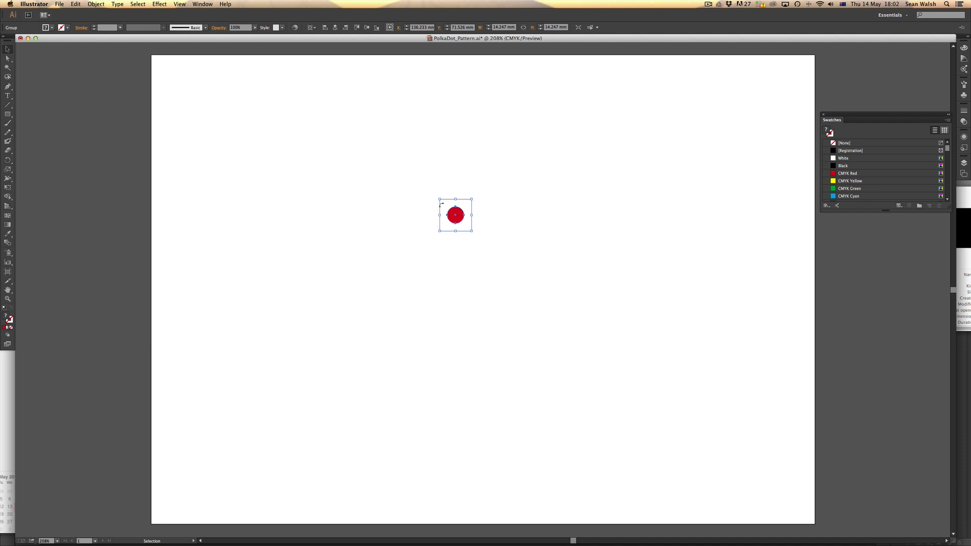
Step: Drag the dot group into the Swatches panel and name the new pattern swatch 'Polka Dot'
drag(457, 213, 847, 151)
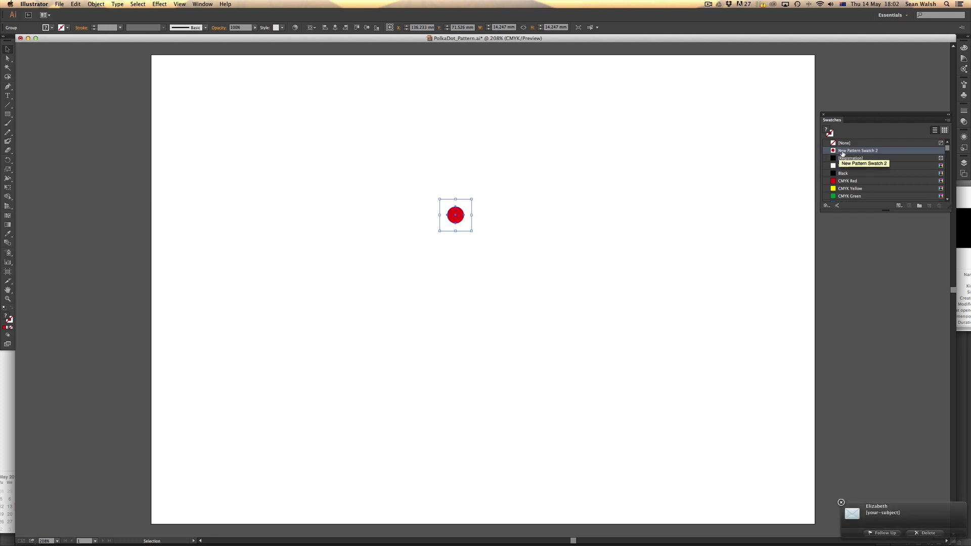
double_click(863, 150)
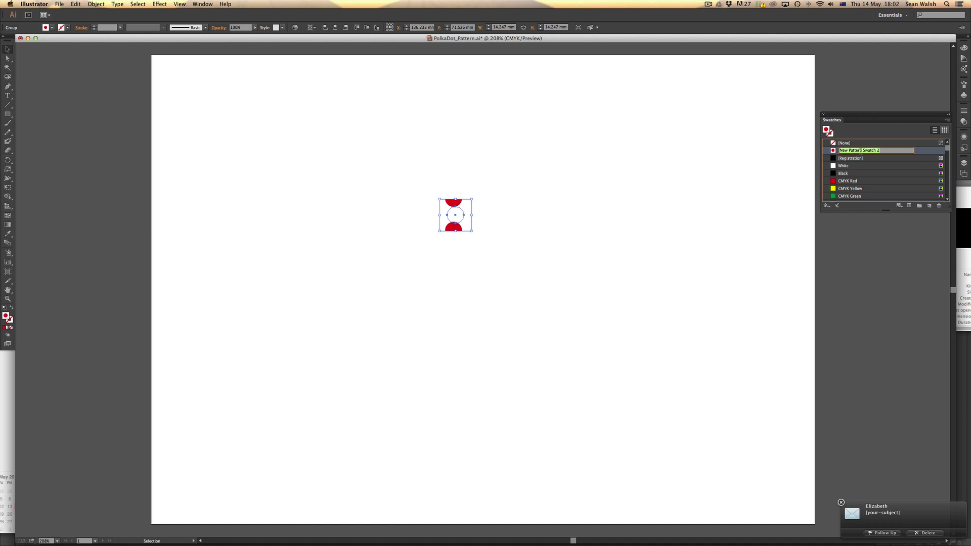
text(Polka)
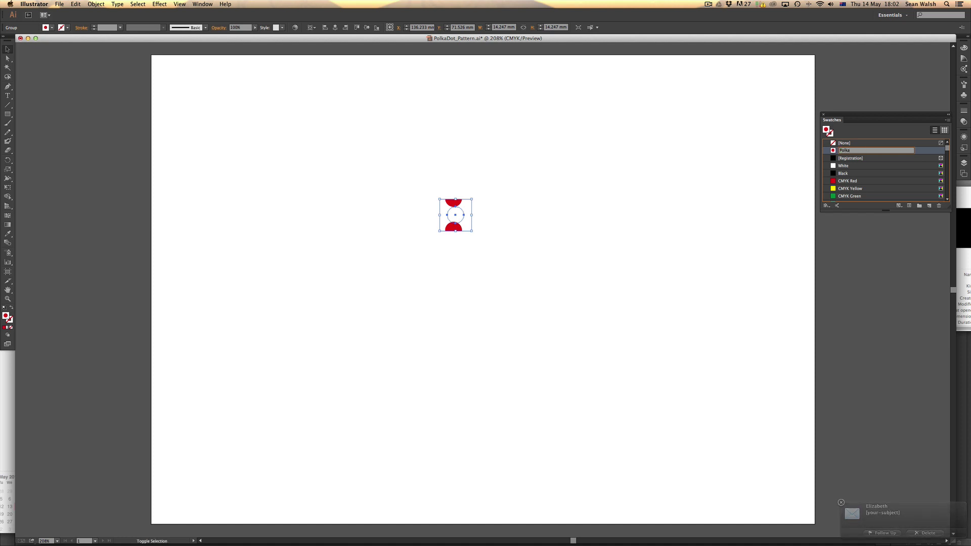
text( Dot)
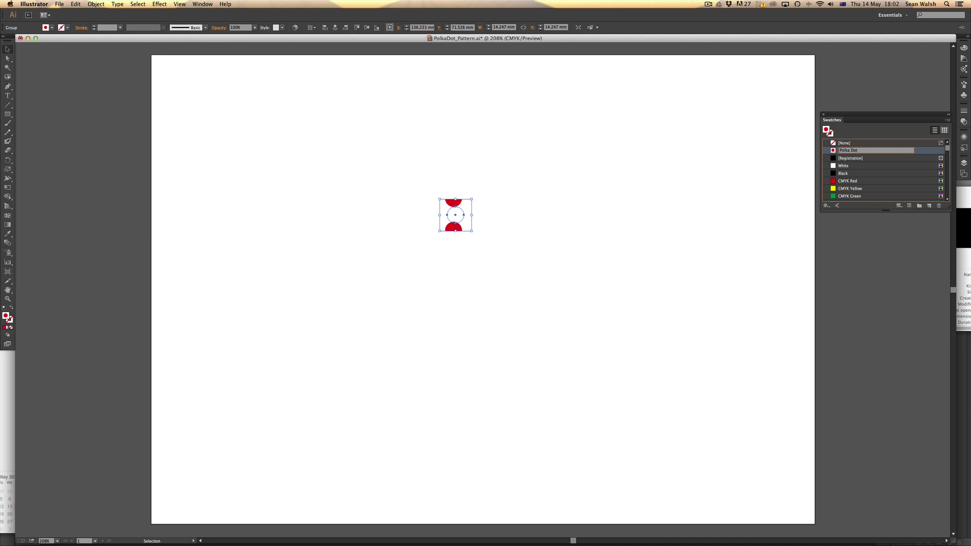
key(Return)
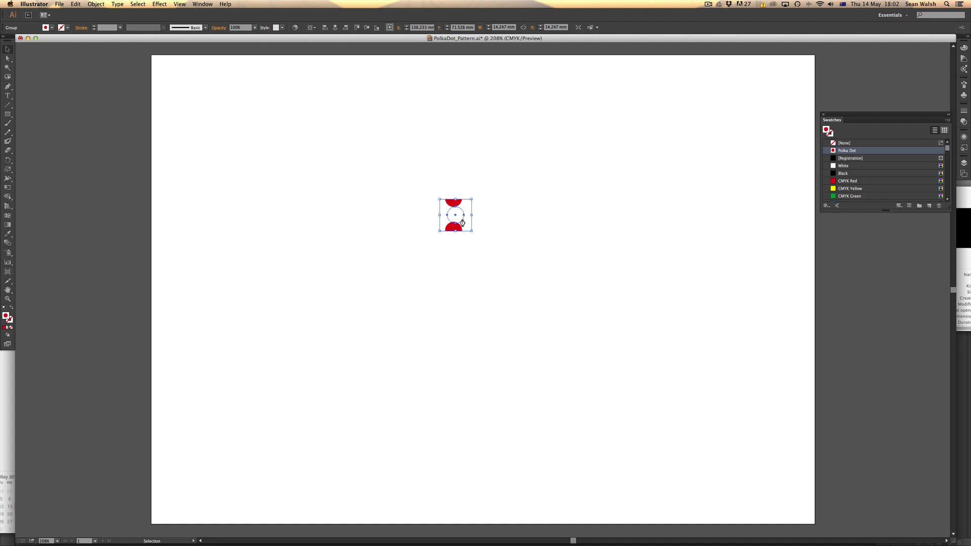
Step: Delete the dot group and fill a full-artboard 297 × 210 mm rectangle with Polka Dot
key(Delete)
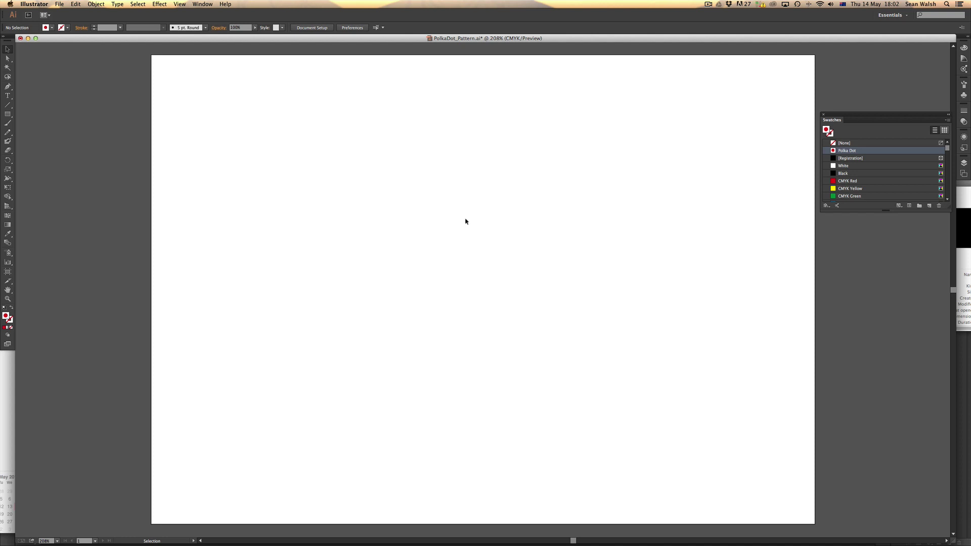
click(8, 114)
click(845, 144)
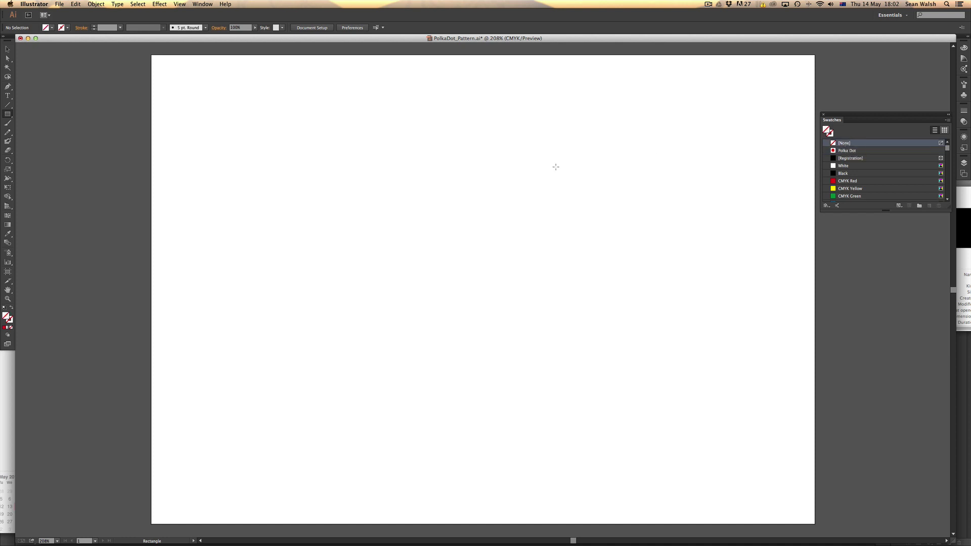
mouse_move(152, 55)
mouse_down()
mouse_move(391, 372)
mouse_move(754, 511)
mouse_move(814, 523)
mouse_up()
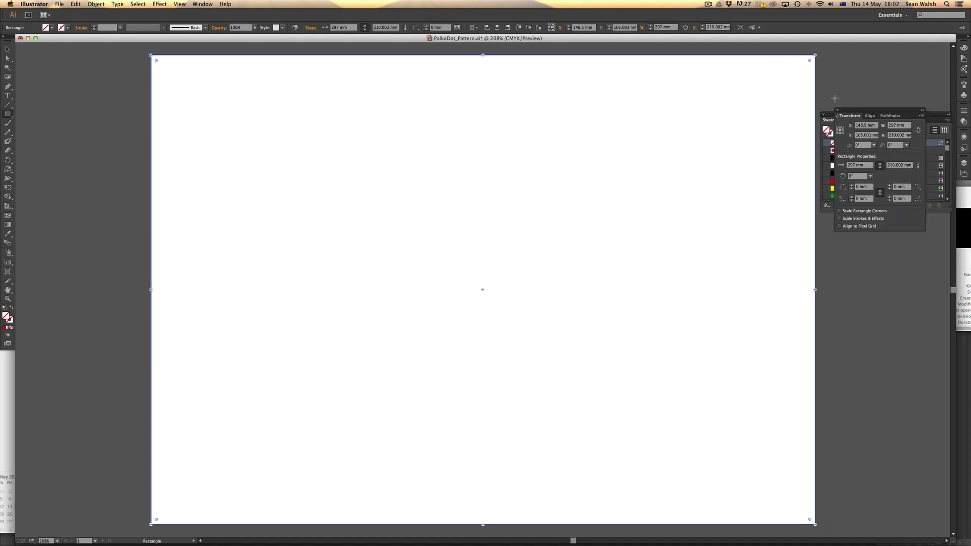
click(837, 111)
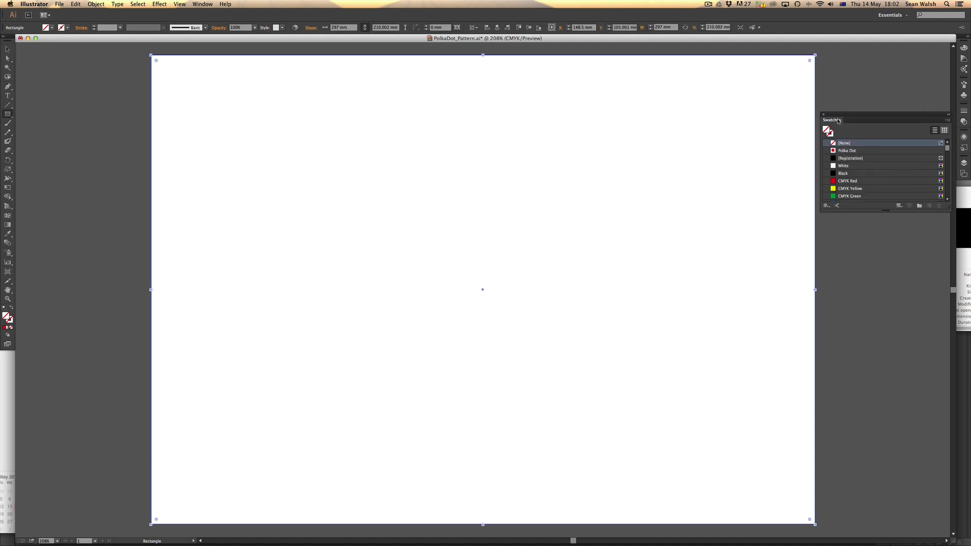
click(843, 151)
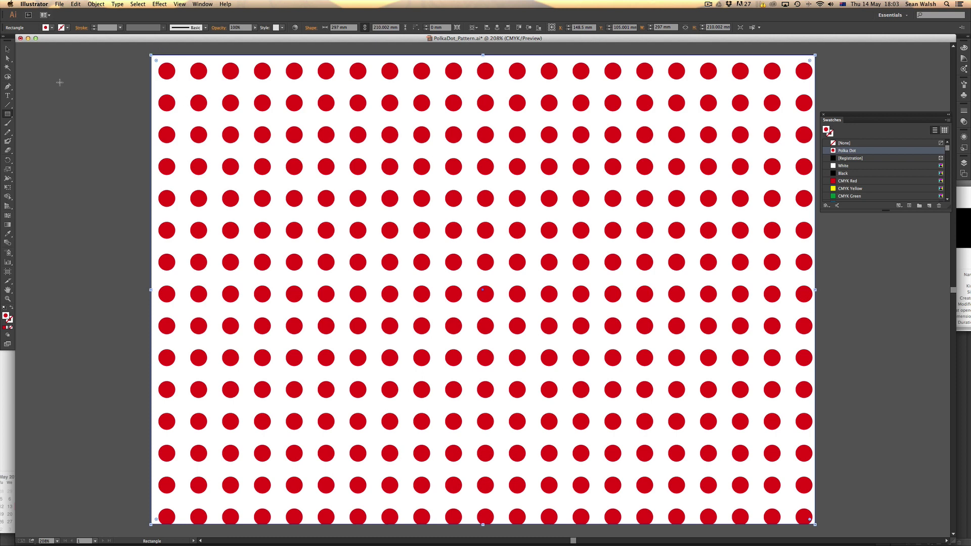
Step: Open the Transform > Scale dialog for the polka-dot rectangle and move it aside
key(v)
right_click(252, 147)
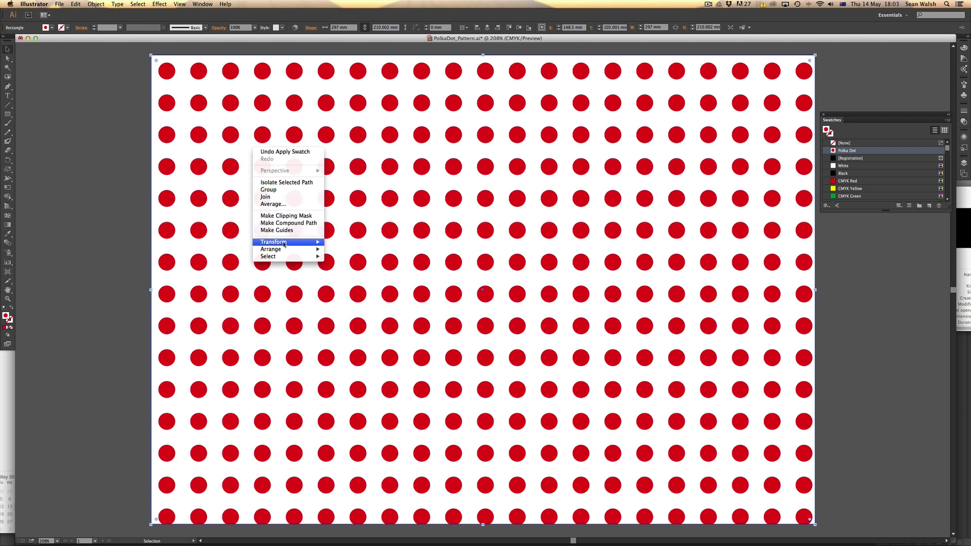
mouse_move(285, 244)
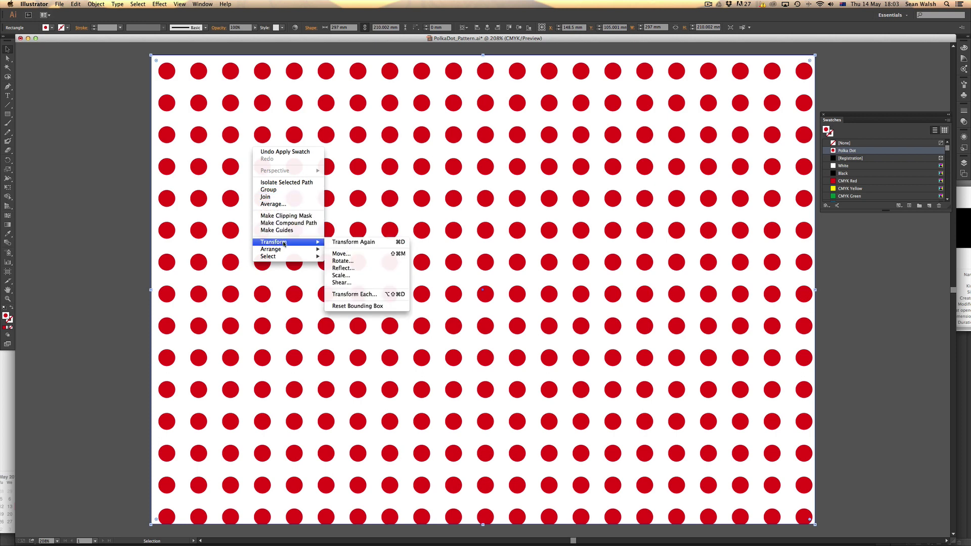
click(352, 276)
drag(485, 202, 596, 161)
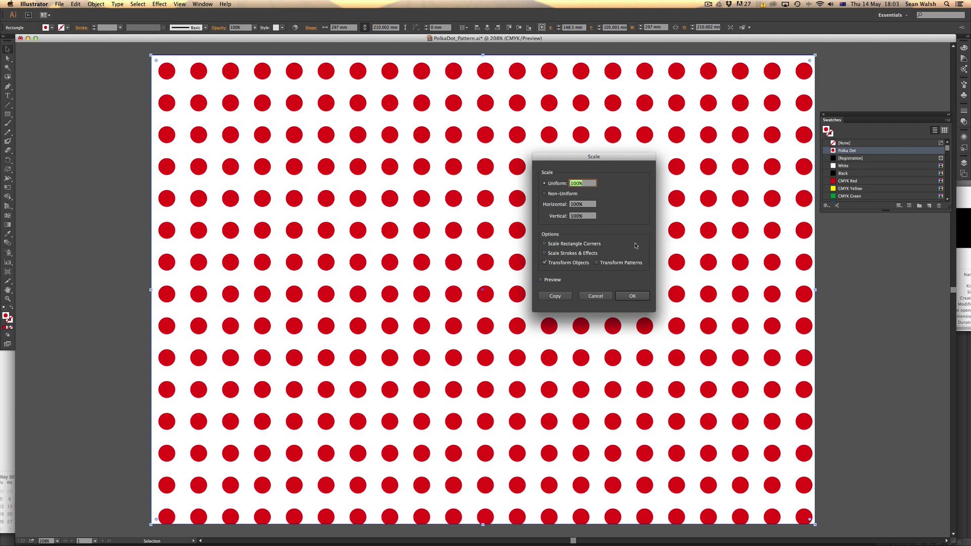
Step: Scale only the pattern to 50% uniform, with Transform Patterns on and Transform Objects off
click(597, 263)
click(544, 262)
click(589, 184)
text(50)
click(540, 280)
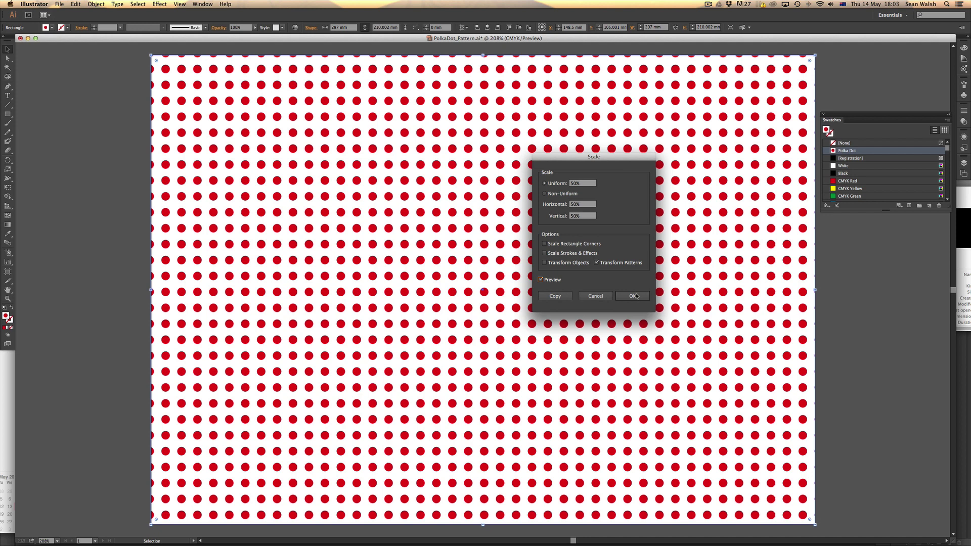
click(633, 296)
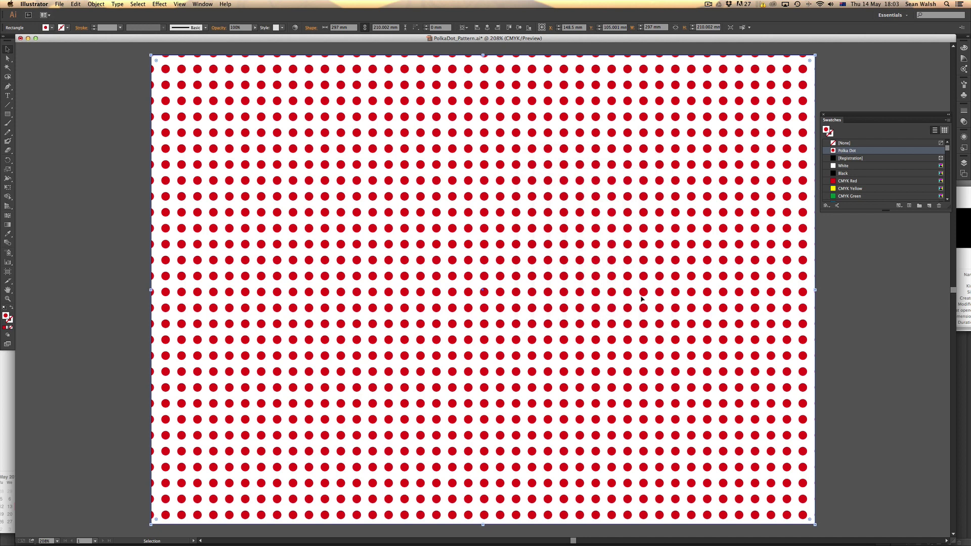